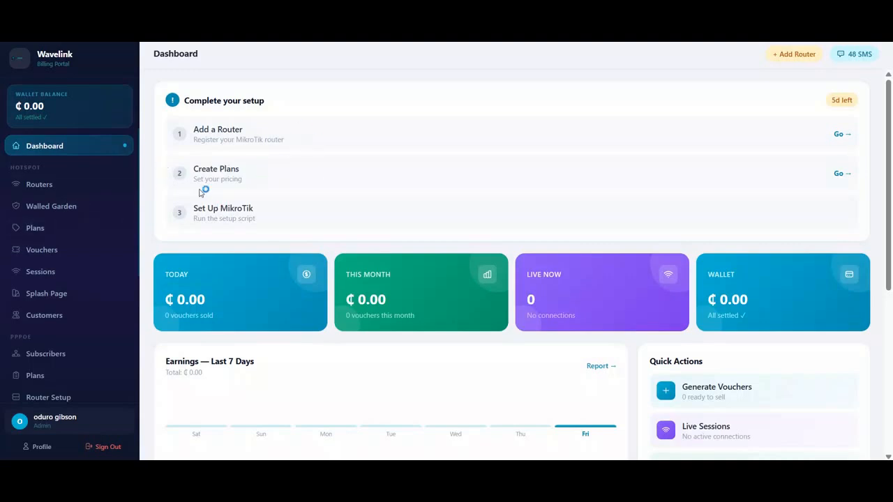
Go to the Routers page under HOTSPOT, which shows no routers configured yet
left_click(54, 187)
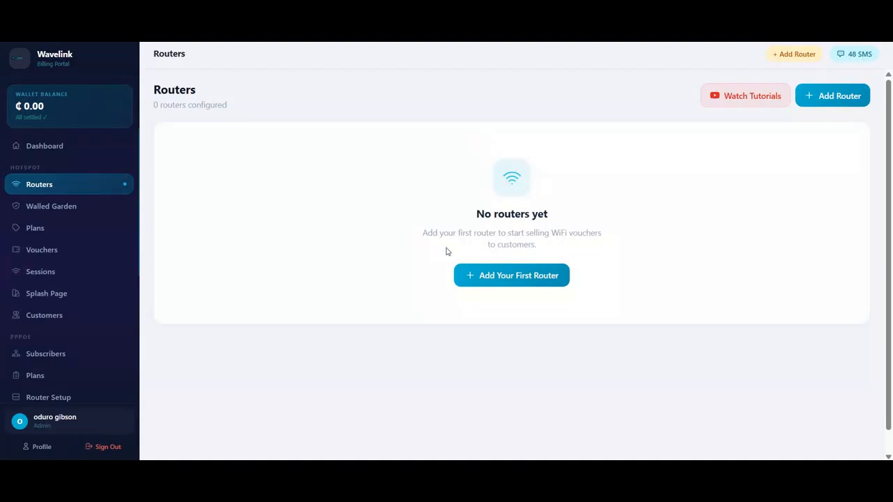
Start adding the first router, opening the Add a Router form with MikroTik RouterOS selected
left_click(518, 278)
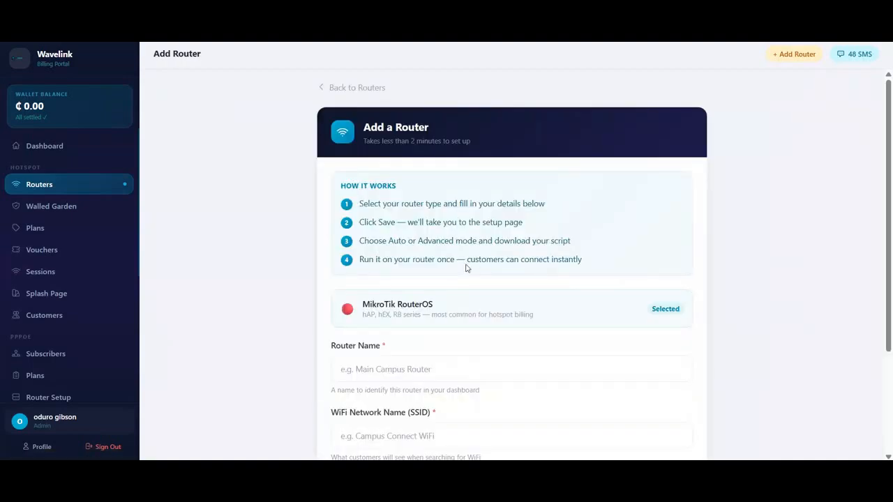
Save router NAIJANET with SSID CAMPUS and location KUMASI, continuing to its setup page
scroll(467, 267, "down", 1)
scroll(466, 267, "down", 1)
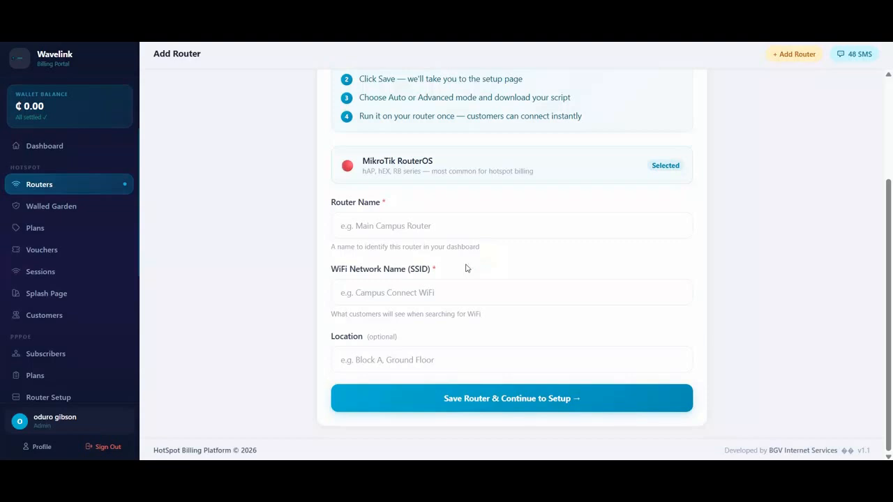
left_click(423, 226)
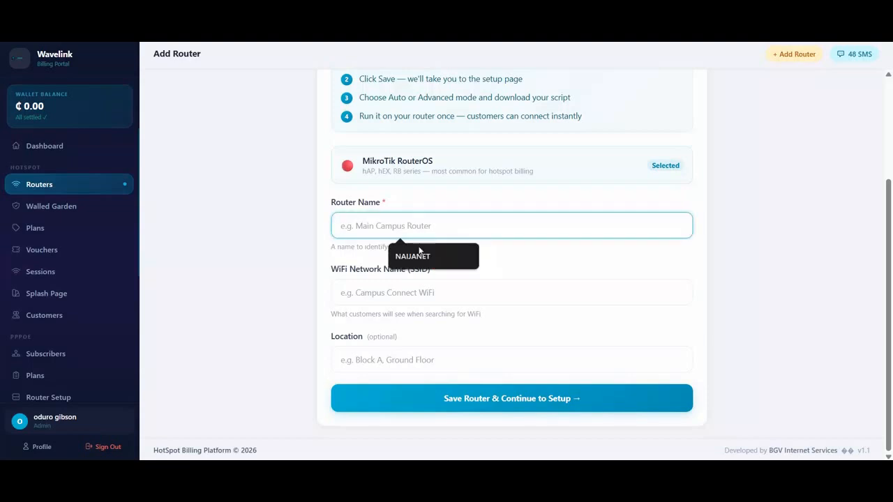
left_click(418, 258)
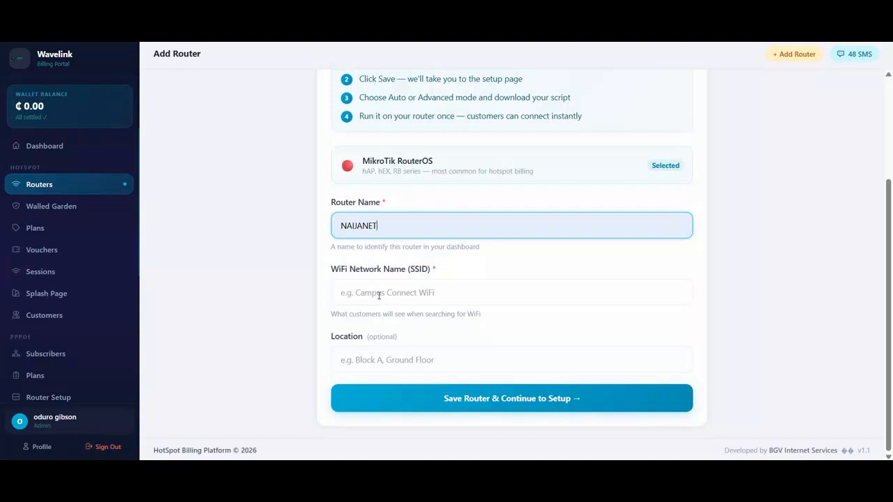
left_click(379, 295)
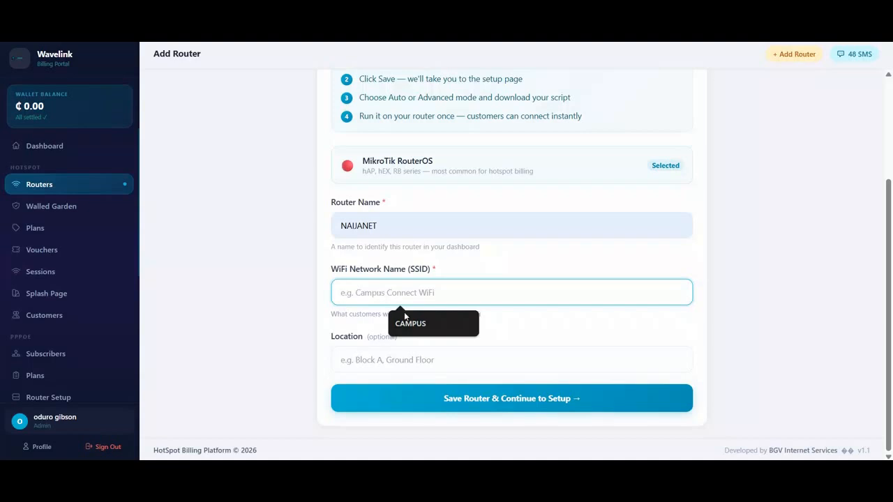
left_click(419, 323)
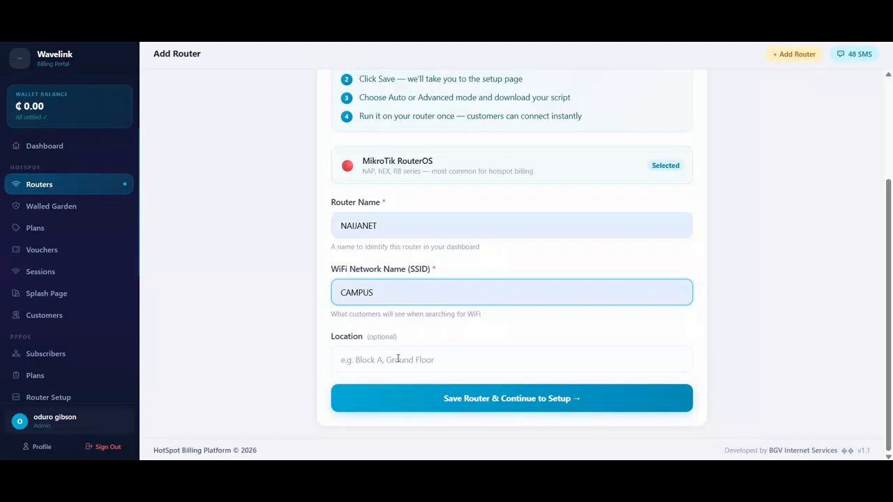
left_click(397, 359)
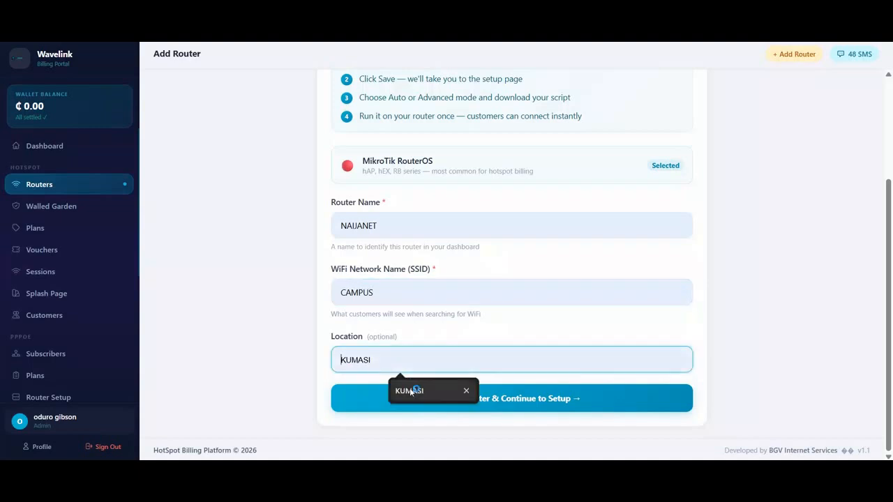
left_click(410, 388)
left_click(488, 403)
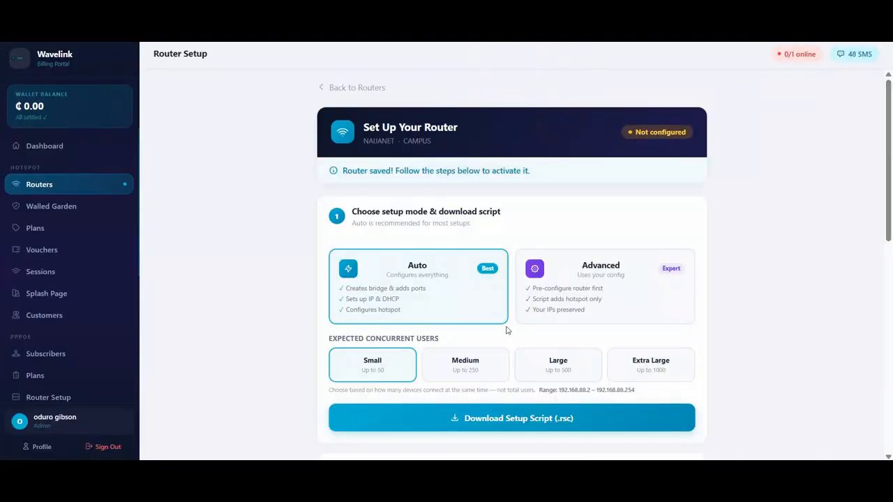
Choose the Advanced setup mode for NAIJANET to view its pre-configuration requirements
scroll(507, 330, "down", 1)
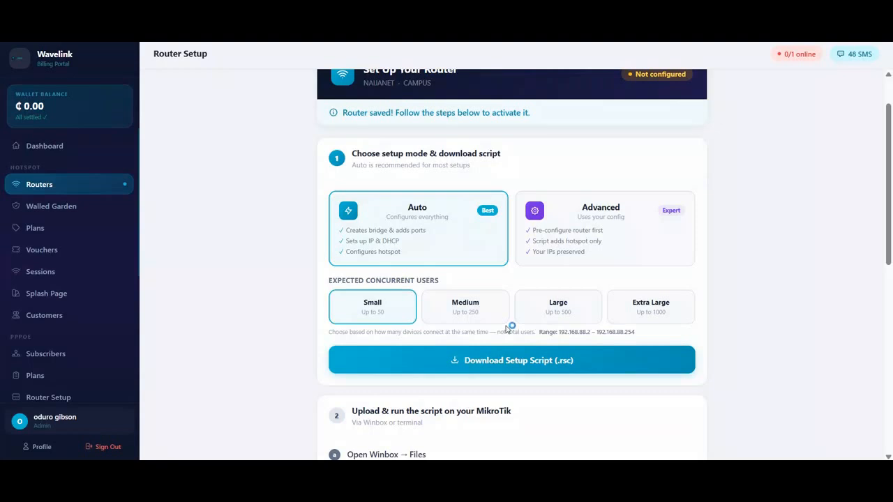
left_click(623, 244)
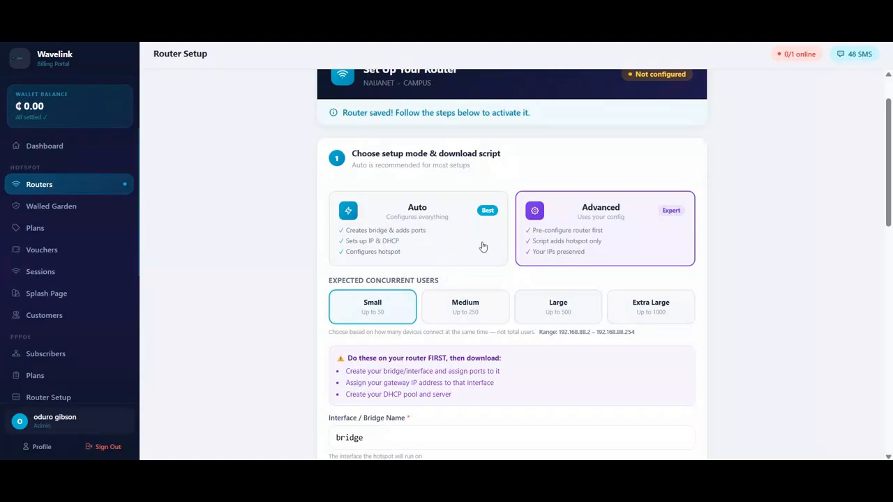
Highlight the router-first warning, then return NAIJANET's setup to Auto mode with Small capacity
scroll(432, 345, "down", 1)
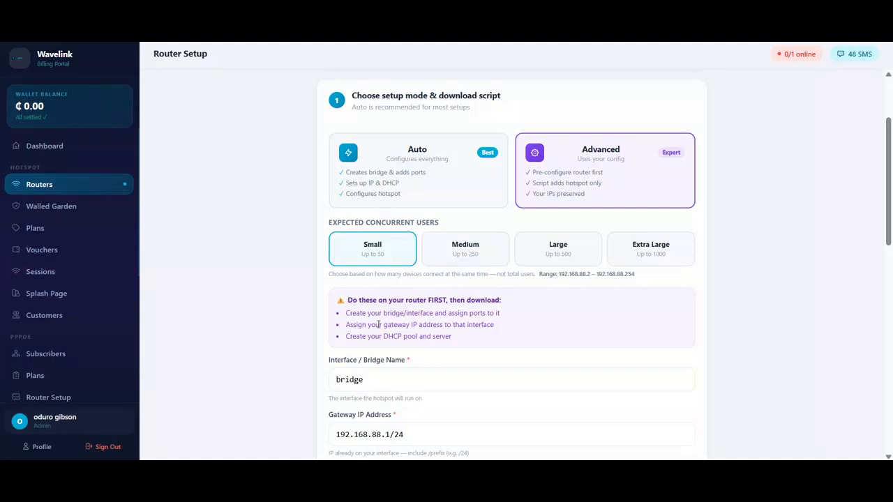
left_click_drag(372, 300, 466, 295)
left_click(539, 315)
left_click(537, 316)
left_click(538, 316)
left_click(538, 316)
left_click(538, 316)
left_click(448, 197)
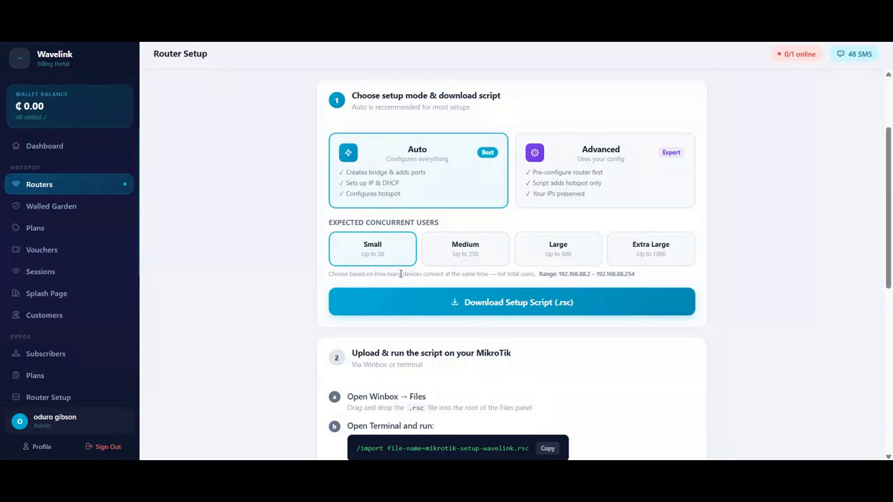
Step capacity through Medium and Large to Extra Large, covering 10.0.0.2–10.0.3.254 (1021 IPs)
left_click(450, 261)
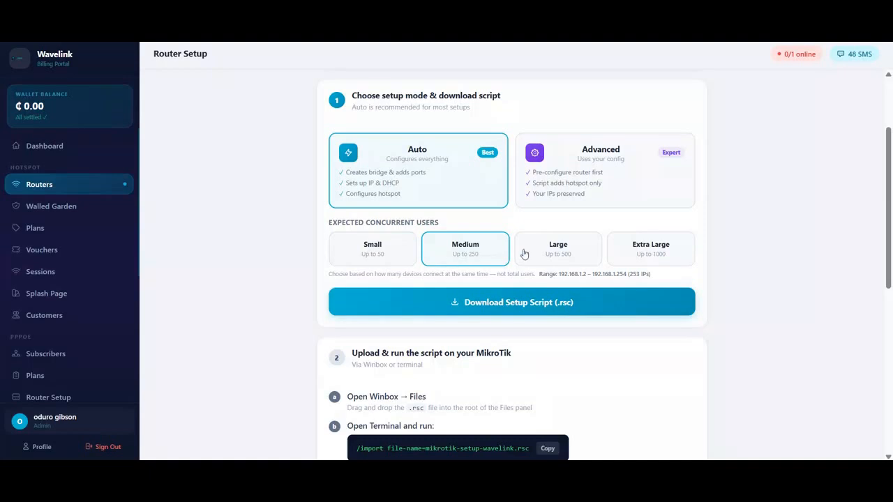
left_click(550, 251)
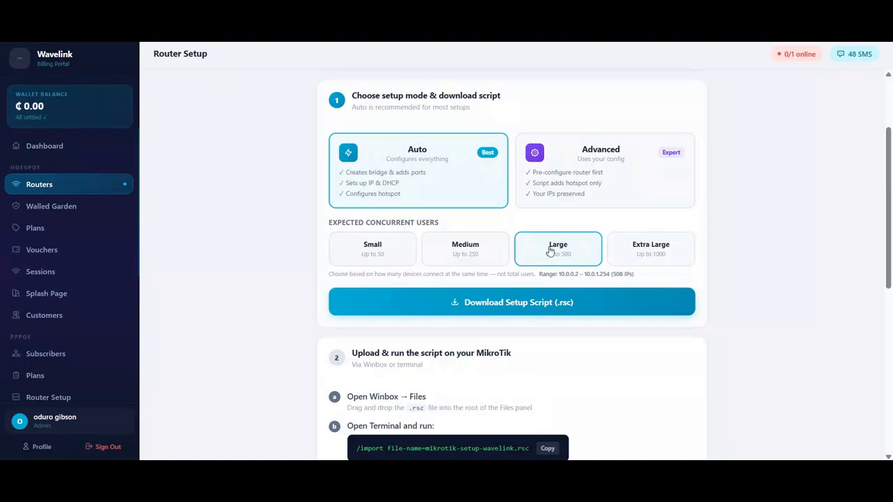
left_click(658, 247)
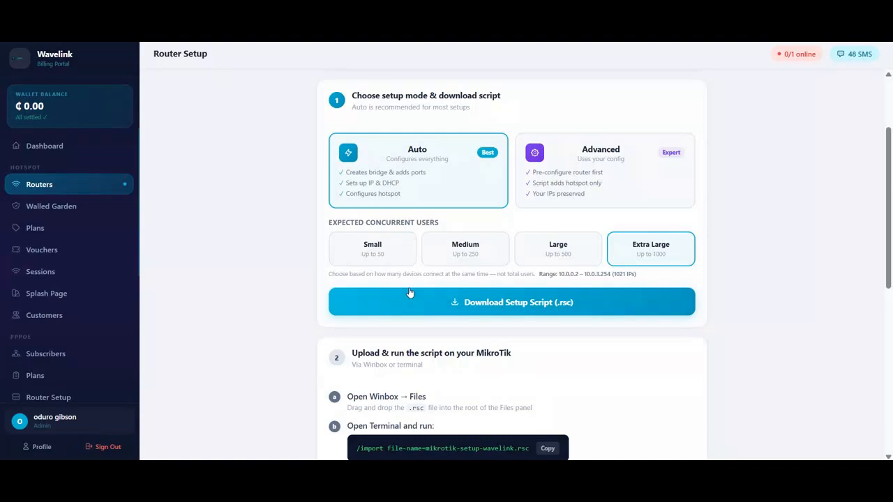
scroll(409, 293, "down", 3)
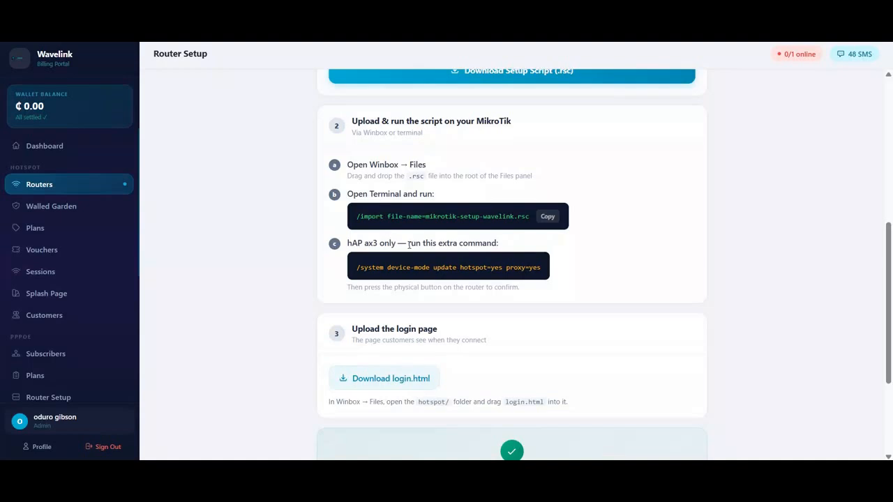
scroll(394, 186, "up", 2)
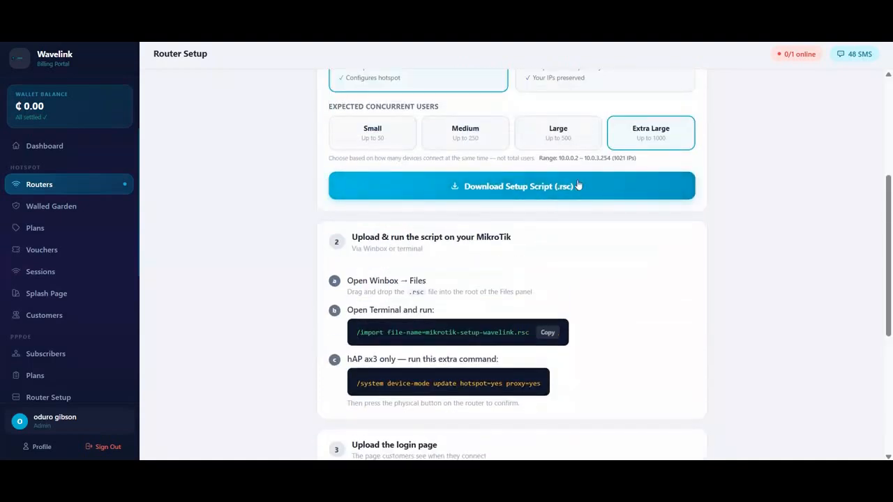
scroll(480, 253, "down", 5)
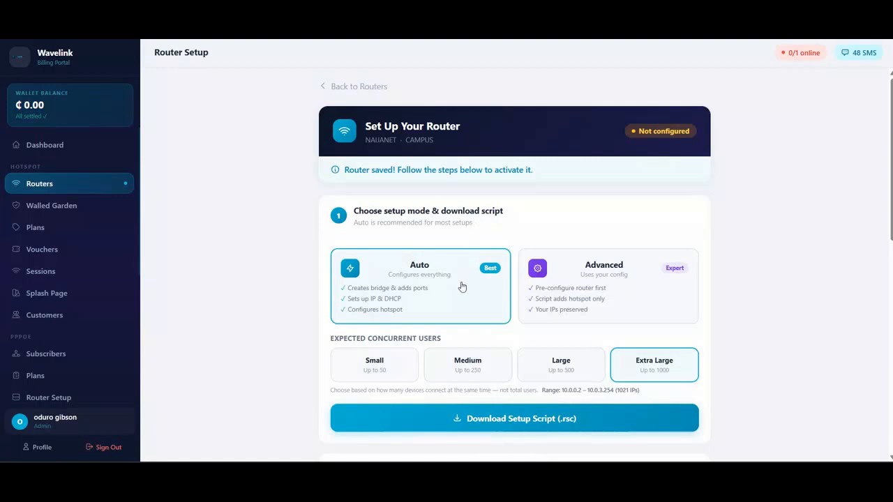
Choose Medium capacity (up to 250 users) and download mikrotik-setup-wavelink.rsc
scroll(461, 286, "down", 1)
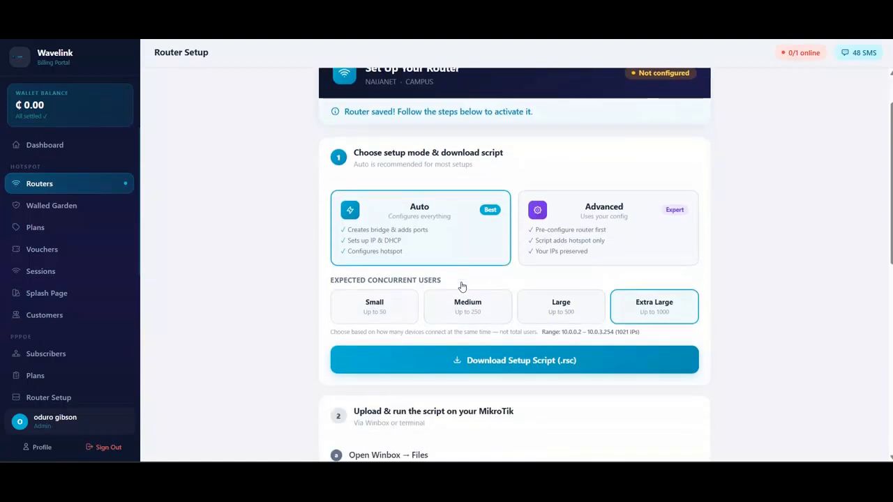
left_click(480, 305)
scroll(481, 305, "down", 1)
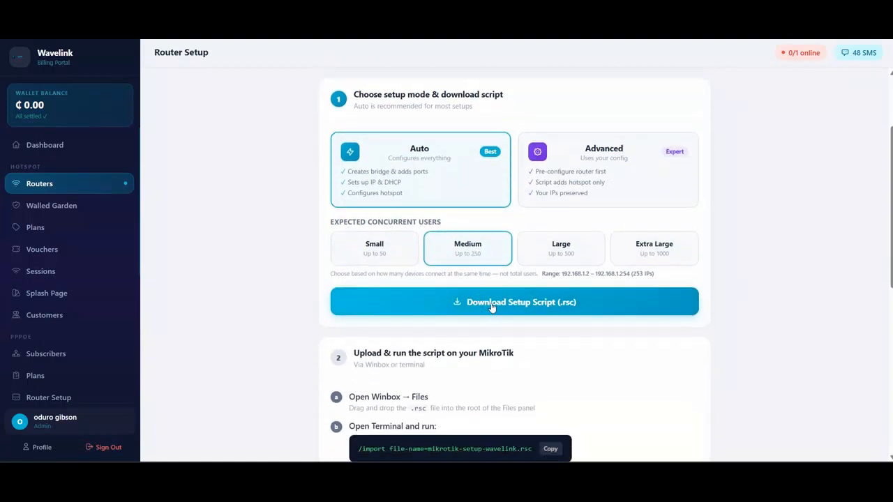
scroll(493, 308, "down", 1)
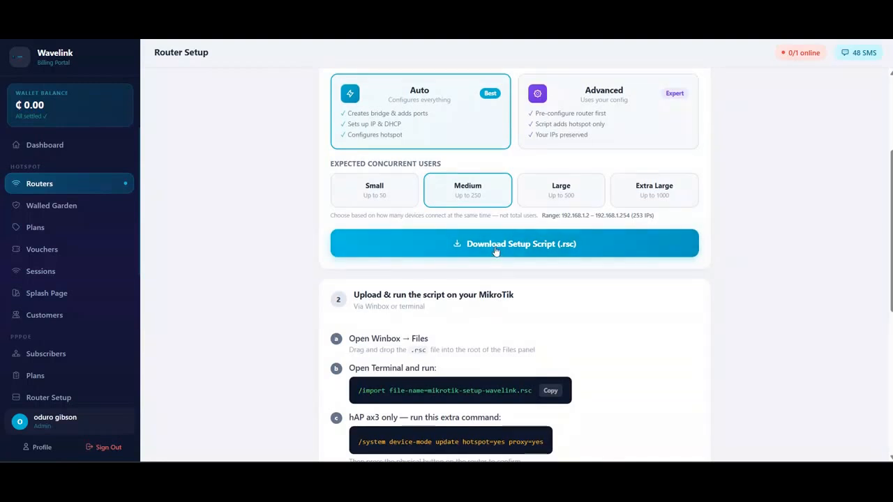
left_click(494, 249)
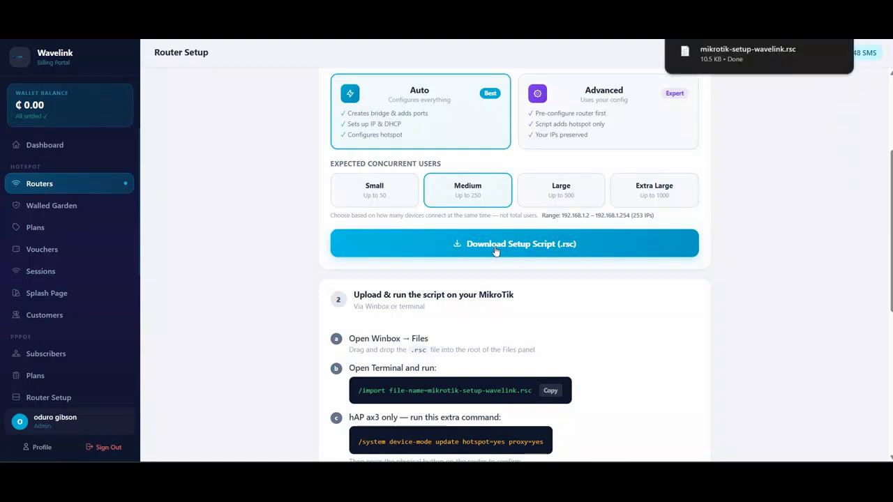
mouse_move(753, 62)
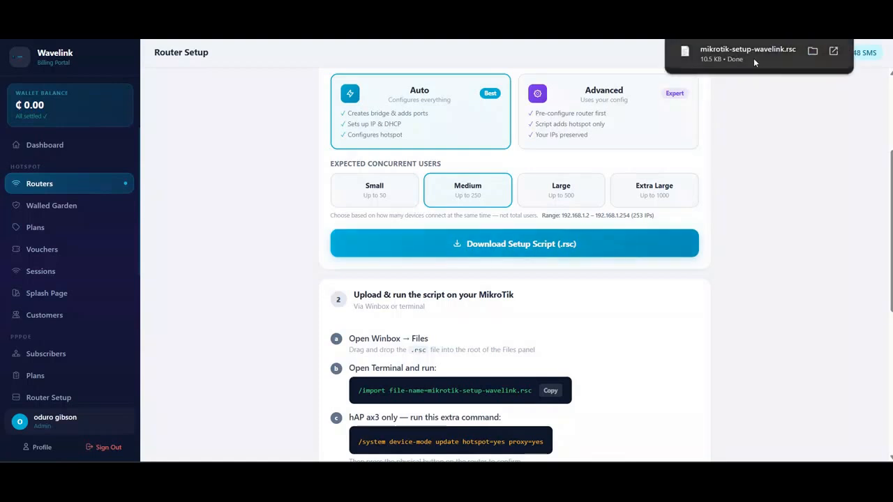
scroll(440, 272, "down", 3)
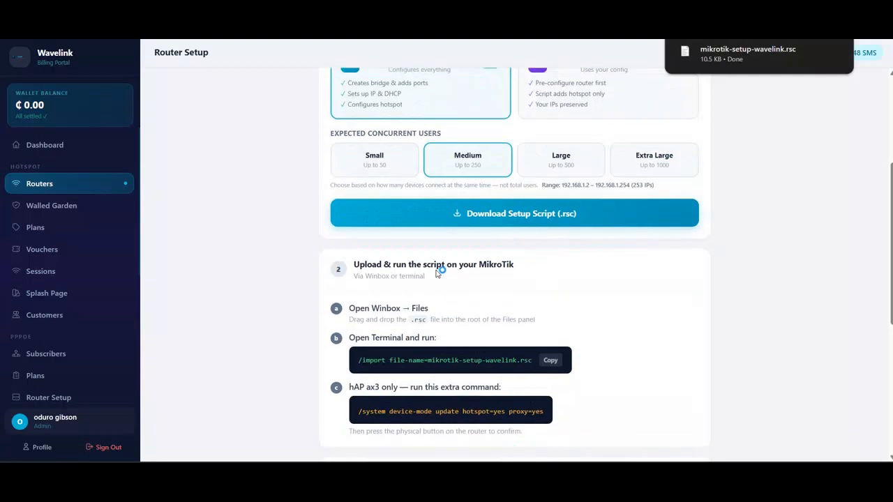
scroll(440, 272, "down", 2)
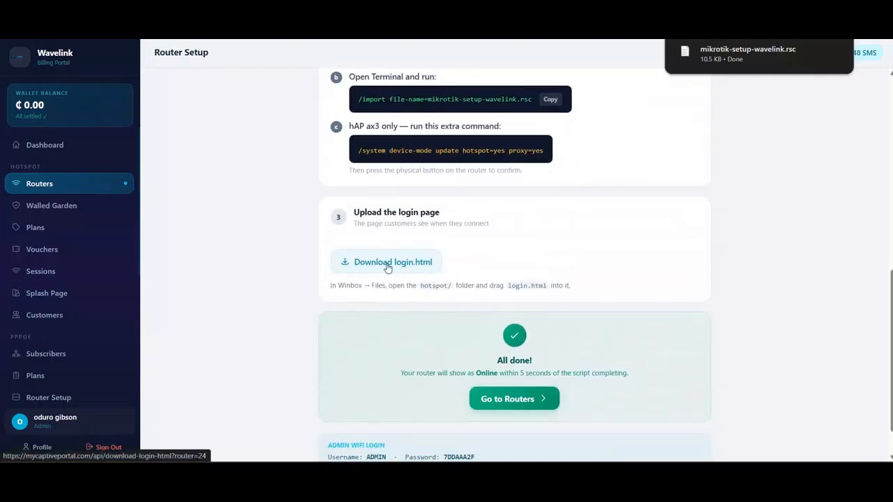
left_click(388, 267)
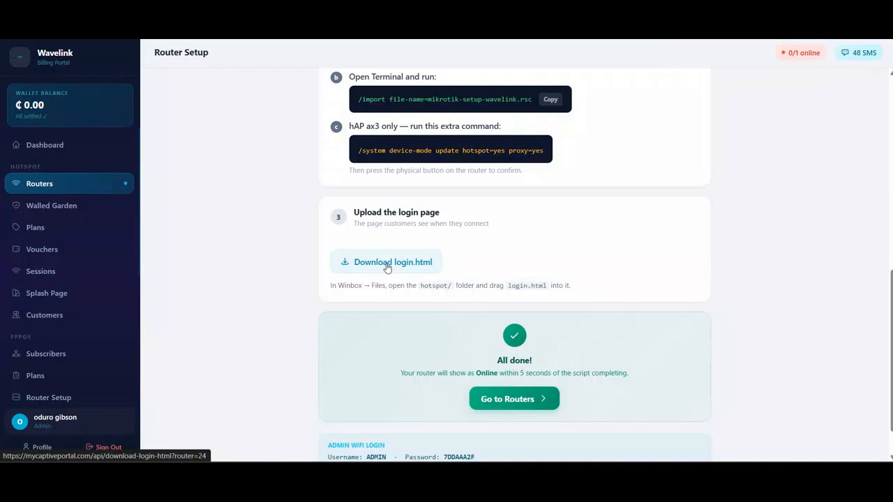
scroll(388, 269, "down", 1)
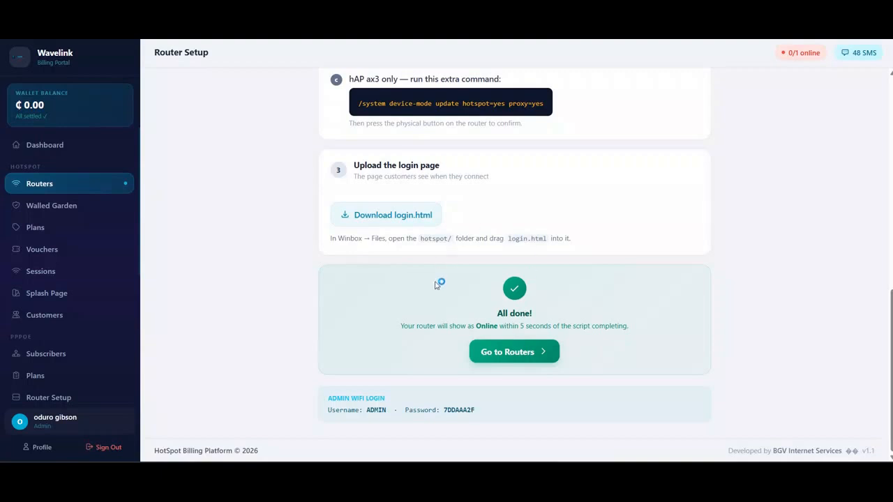
scroll(435, 281, "up", 3)
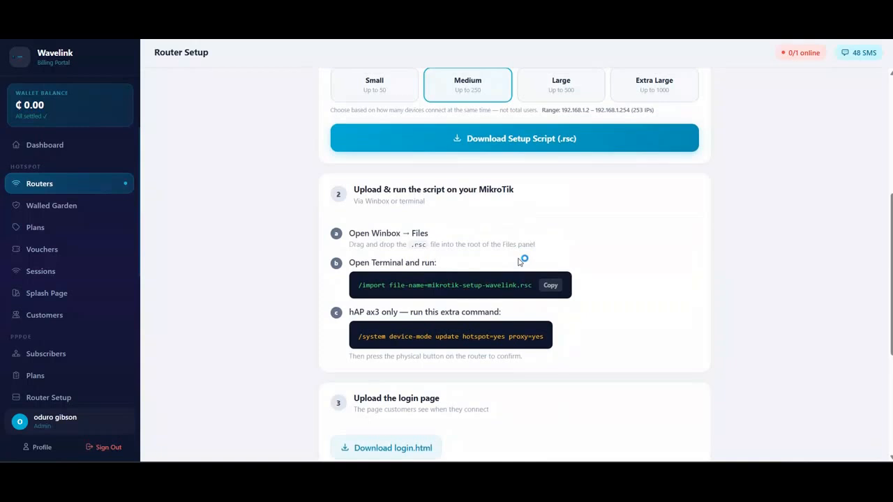
scroll(520, 262, "down", 3)
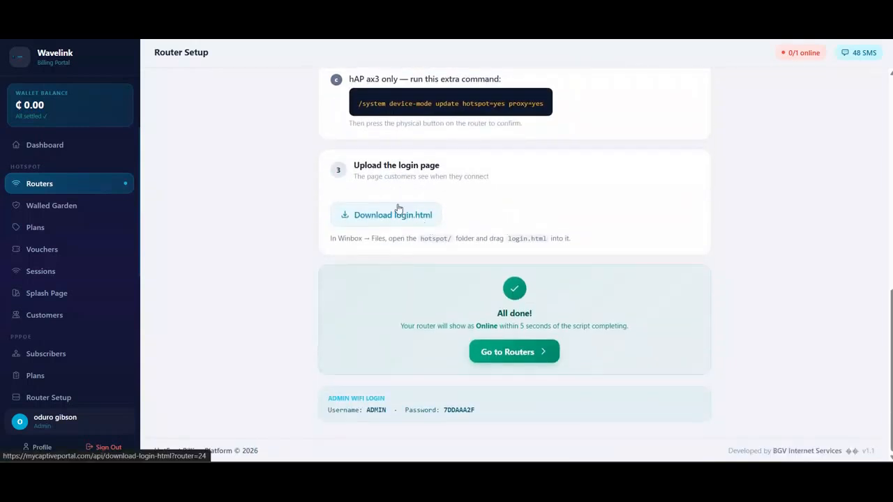
Upload mikrotik-setup-wavelink.rsc from Downloads into the router's Files list in WinBox
left_click(551, 475)
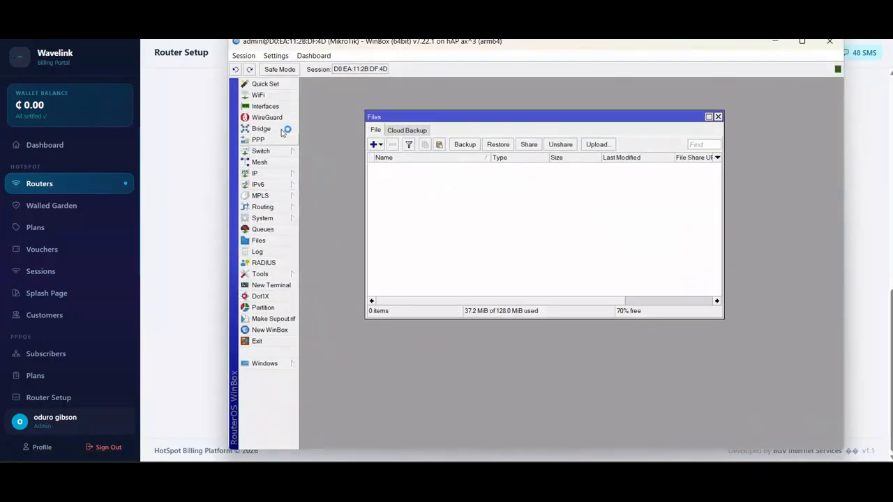
left_click(272, 242)
left_click(598, 144)
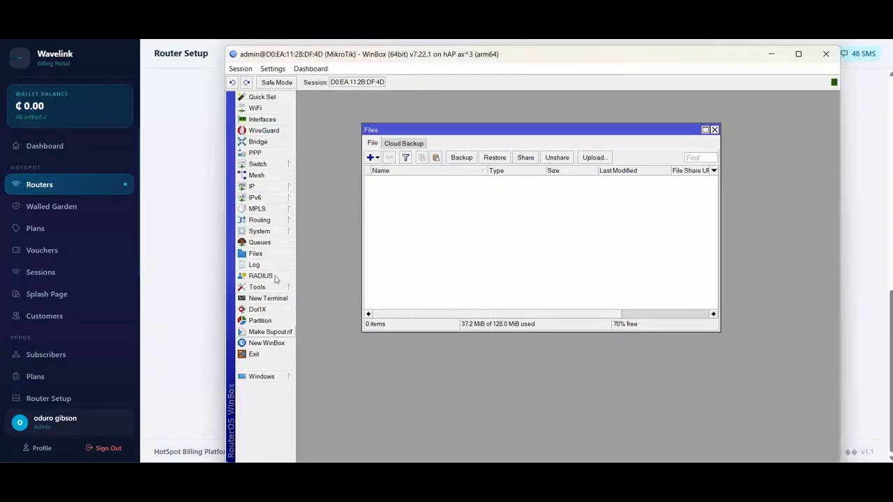
left_click(265, 244)
left_click(594, 158)
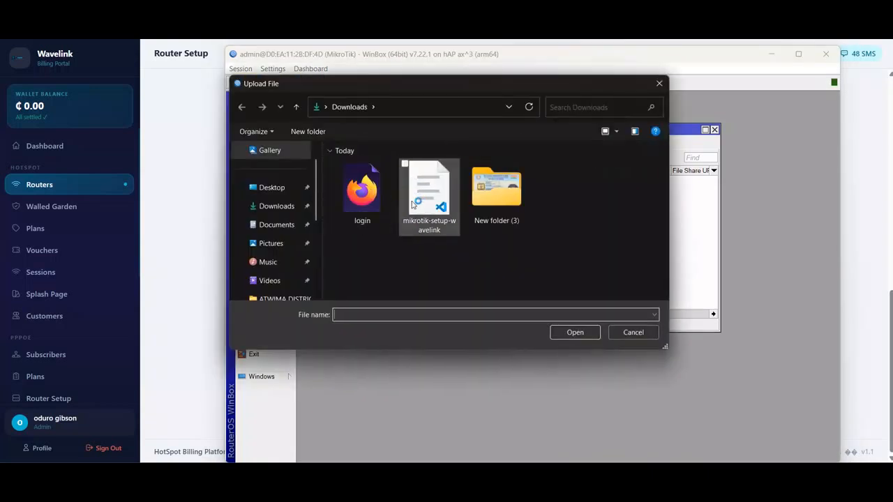
double_click(431, 195)
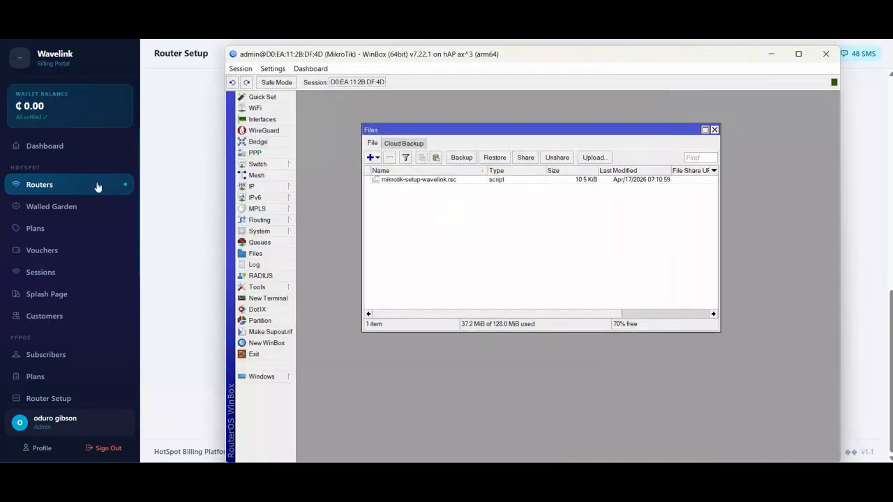
Copy the '/import file-name=mikrotik-setup-wavelink.rsc' command from Router Setup and return to WinBox
left_click(181, 242)
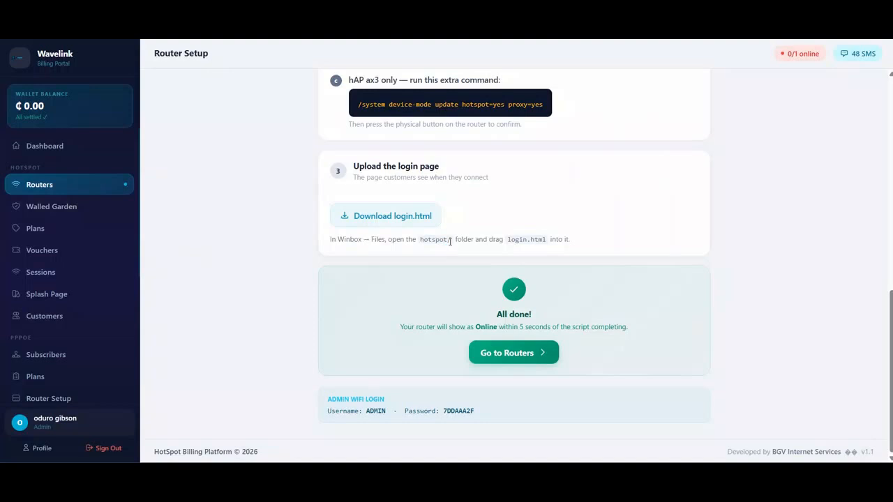
scroll(450, 235, "up", 3)
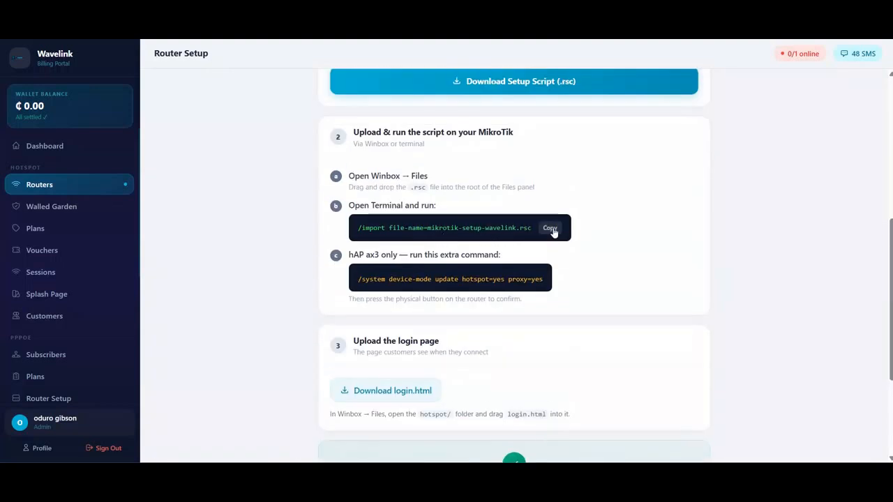
left_click(550, 228)
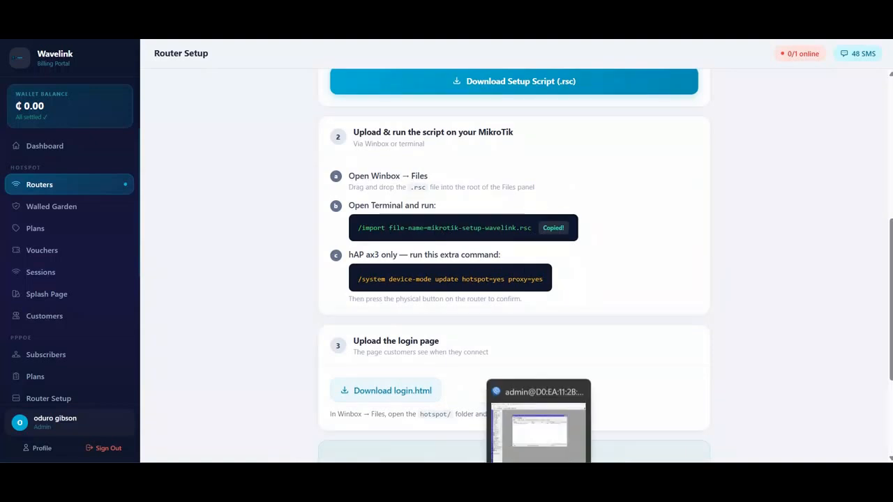
left_click(538, 487)
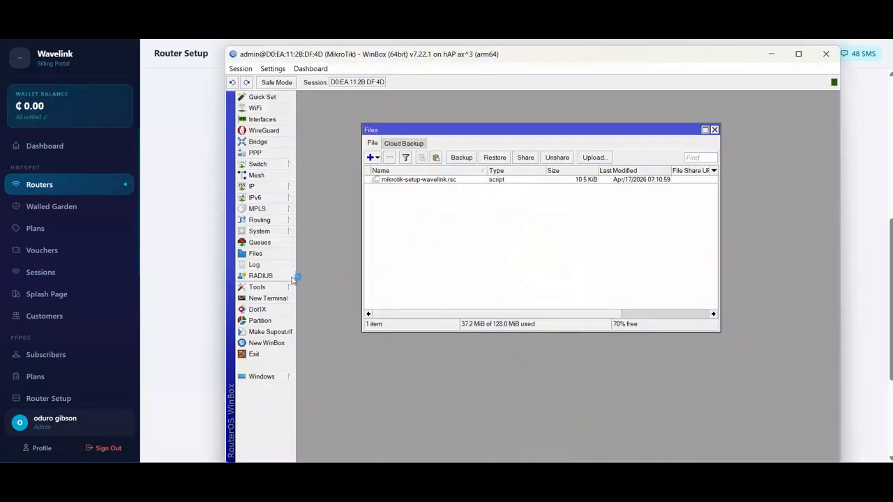
Log into a new terminal as admin, decline the license prompt, and run the pasted /import command
left_click(281, 299)
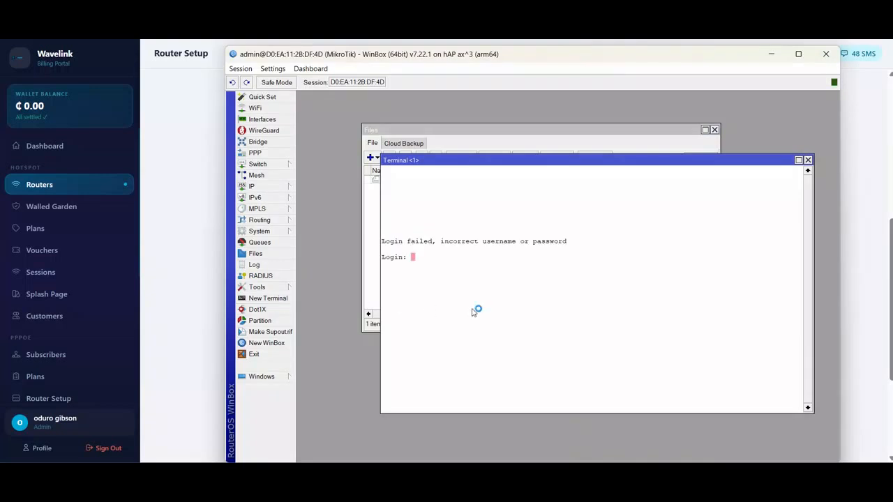
type("admin")
key("Return")
key("Return")
type("n")
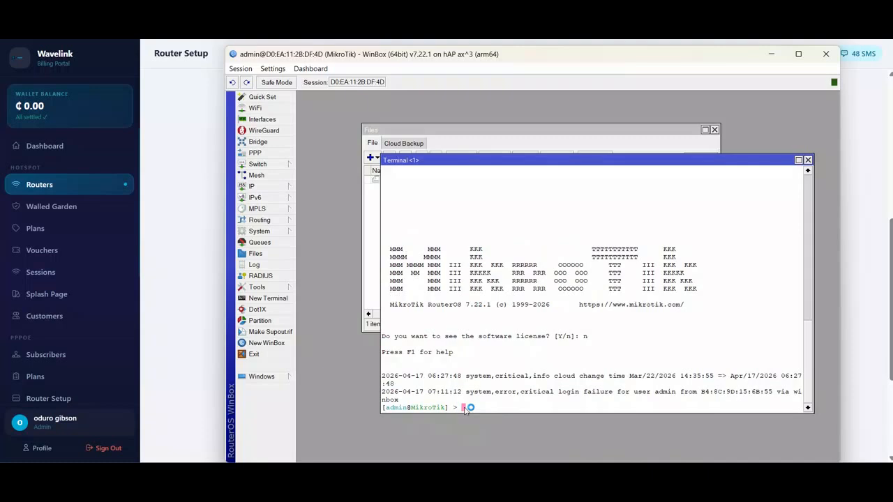
key("ctrl+v")
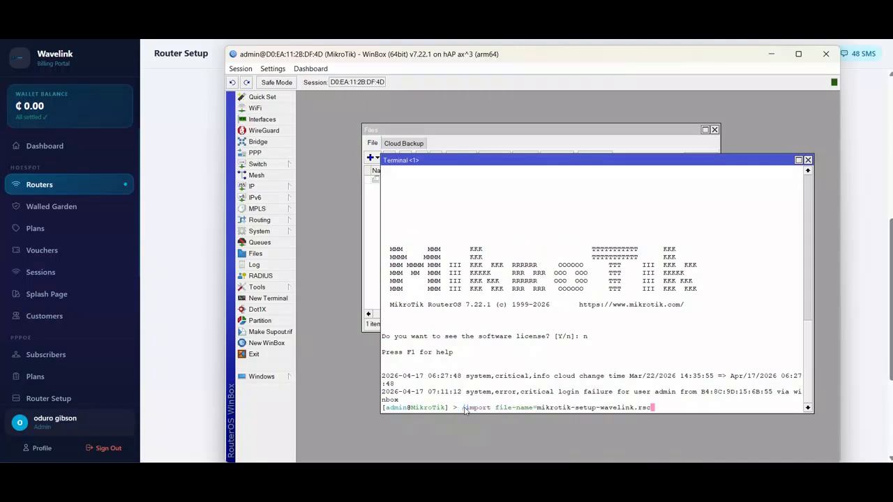
key("Return")
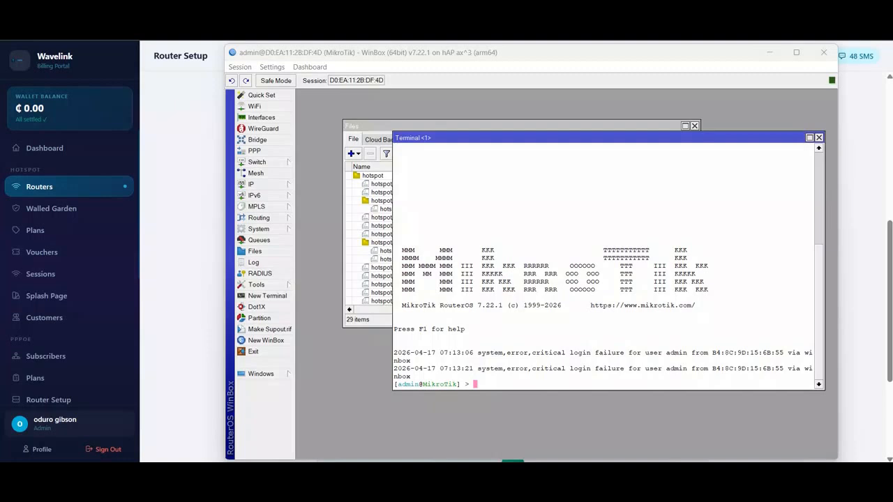
key("super+a")
key("super+a")
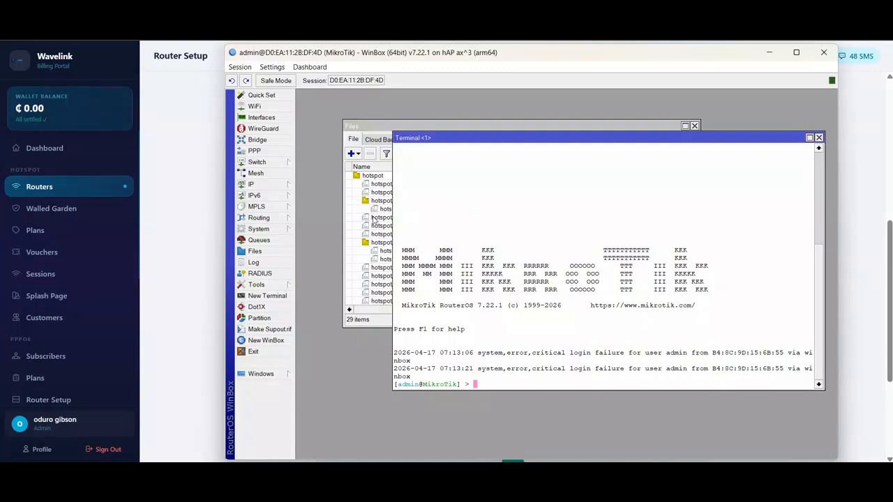
Bring up the Downloads folder alongside WinBox's Files list
left_click(359, 487)
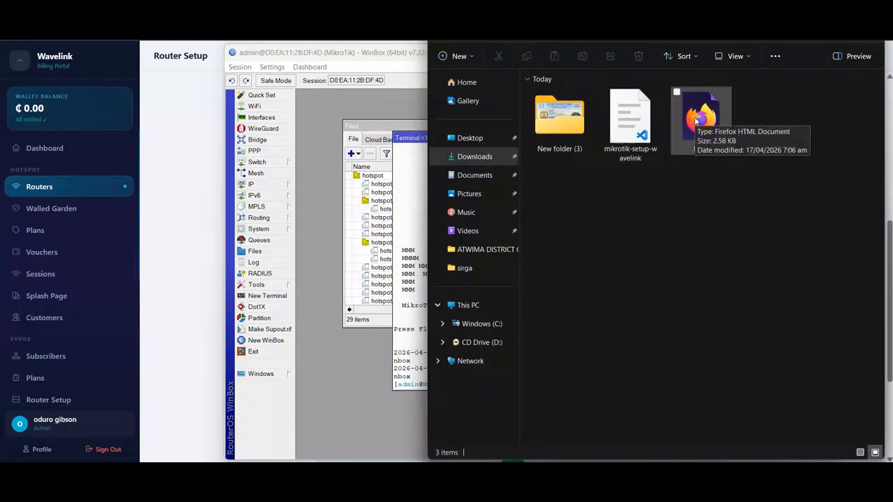
left_click(377, 127)
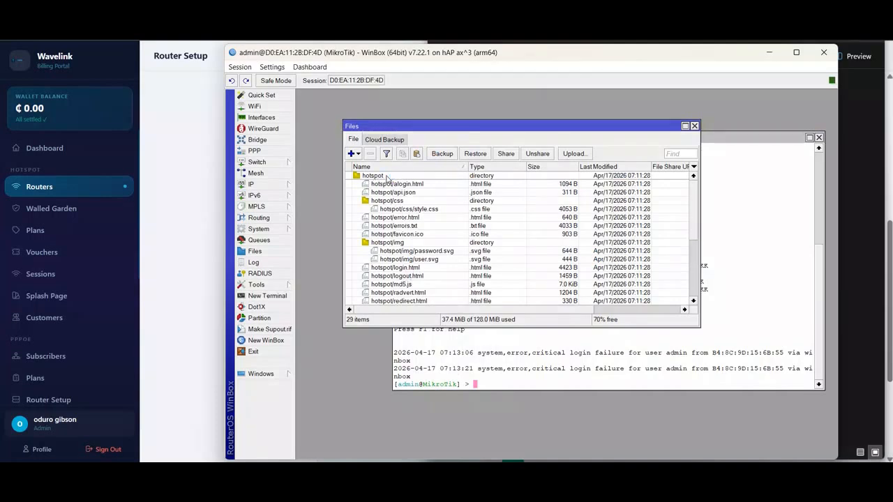
scroll(393, 277, "down", 5)
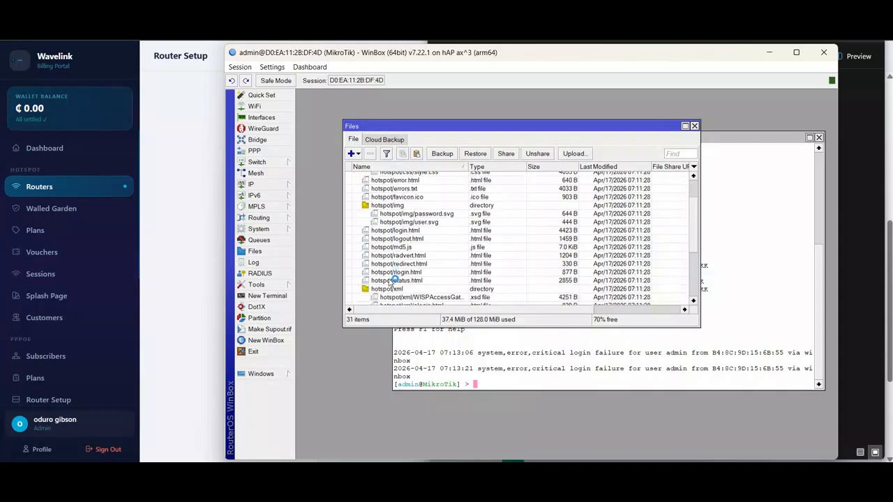
scroll(393, 279, "up", 5)
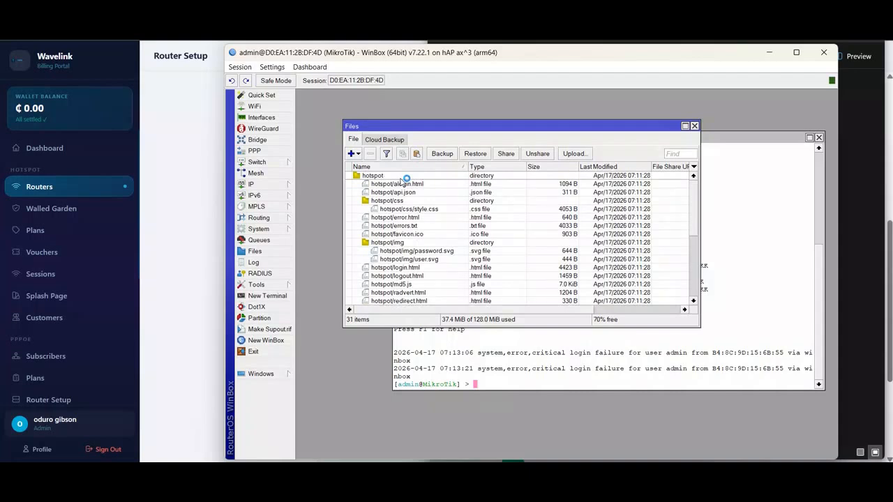
Drag the downloaded login.html into the hotspot folder and confirm hotspot/login.html (2651 B) updated
left_click(330, 486)
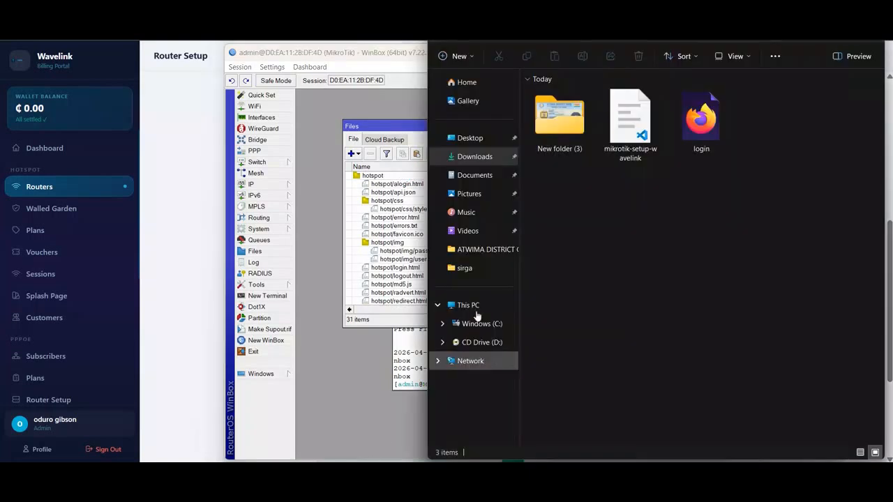
left_click_drag(702, 121, 396, 178)
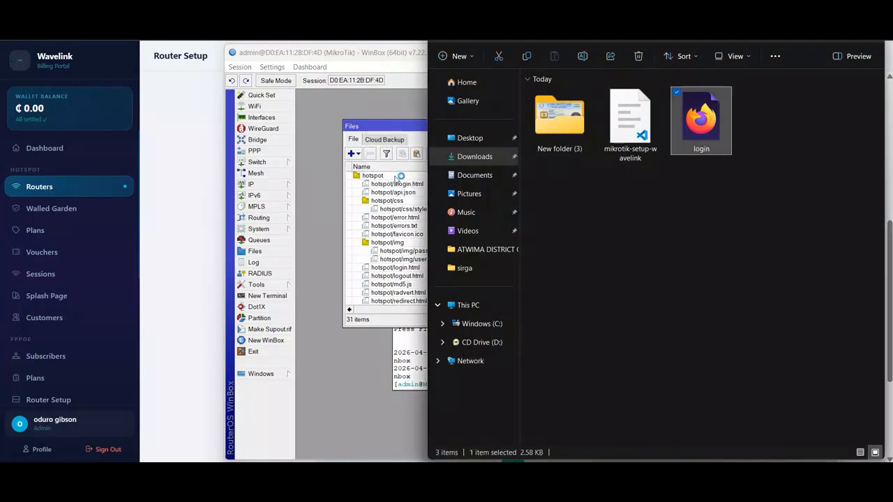
left_click(382, 104)
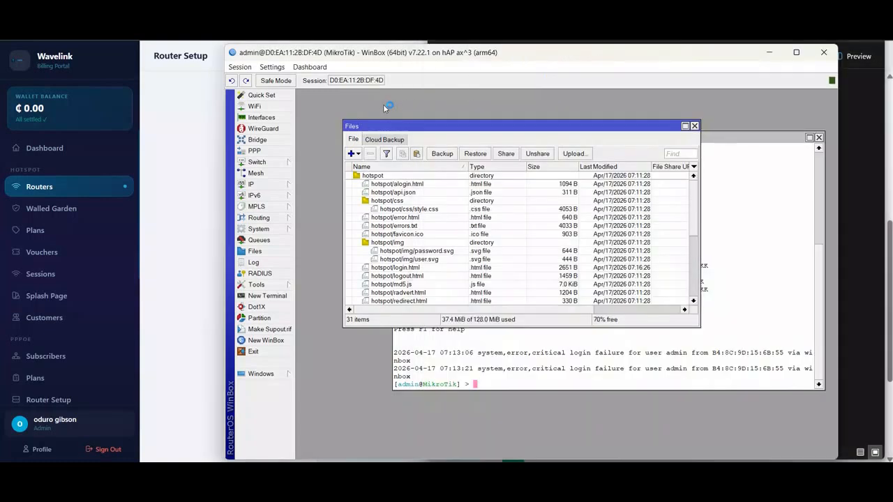
left_click(405, 268)
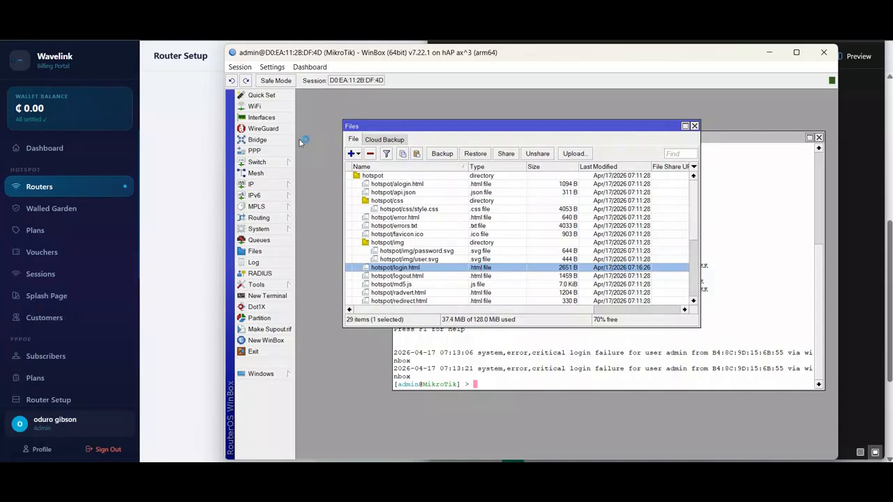
Go back to the browser's Router Setup page, scroll to the bottom, and dismiss the sharing-link notification
left_click(194, 166)
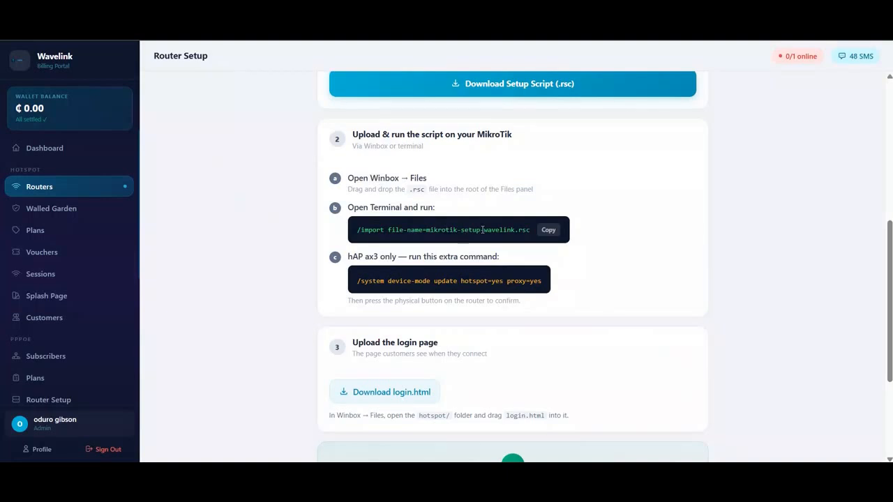
scroll(482, 230, "down", 3)
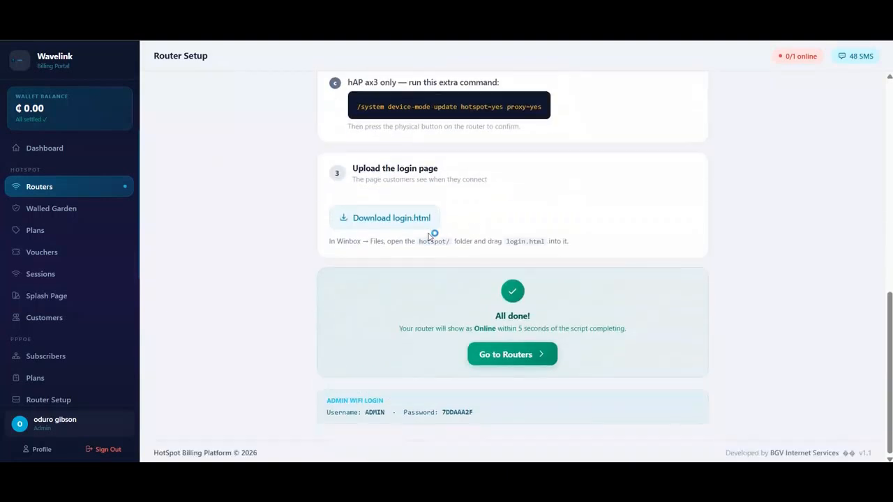
scroll(428, 237, "up", 5)
scroll(427, 236, "down", 3)
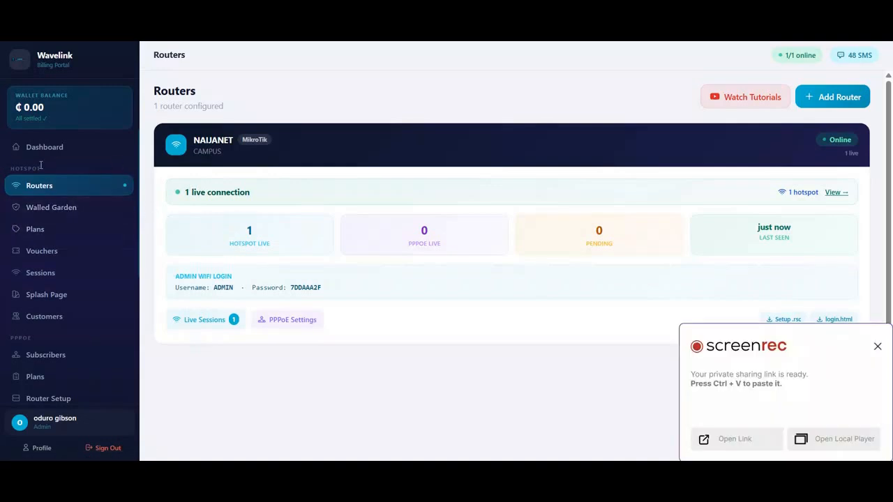
left_click(878, 347)
left_click(872, 349)
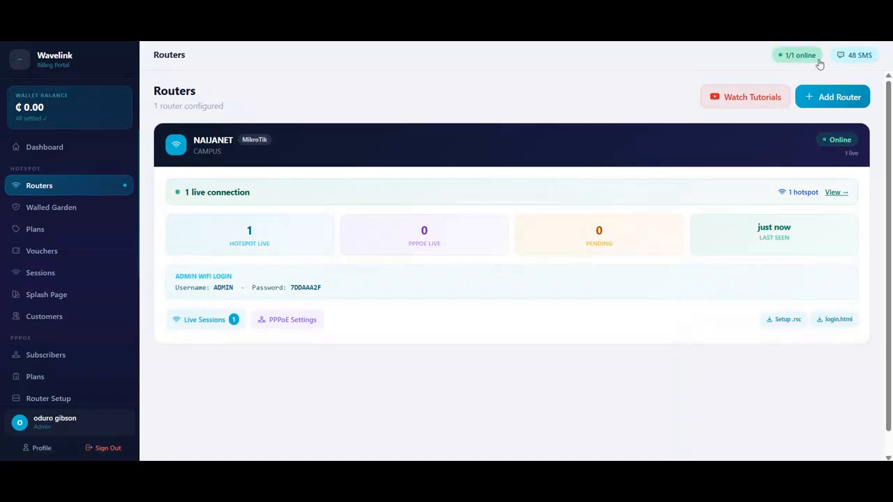